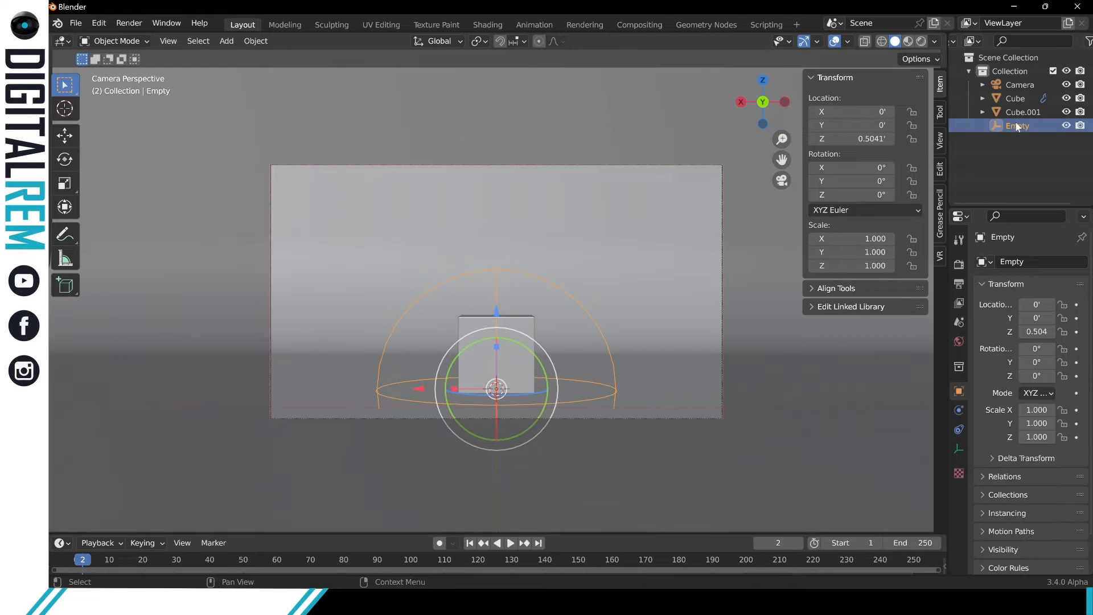
# - Rename the Empty object as POI in the scene collection
pyautogui.doubleClick(1017, 125)
pyautogui.write('Pl')
pyautogui.press('BackSpace')
pyautogui.write('OI')
pyautogui.press('Return')
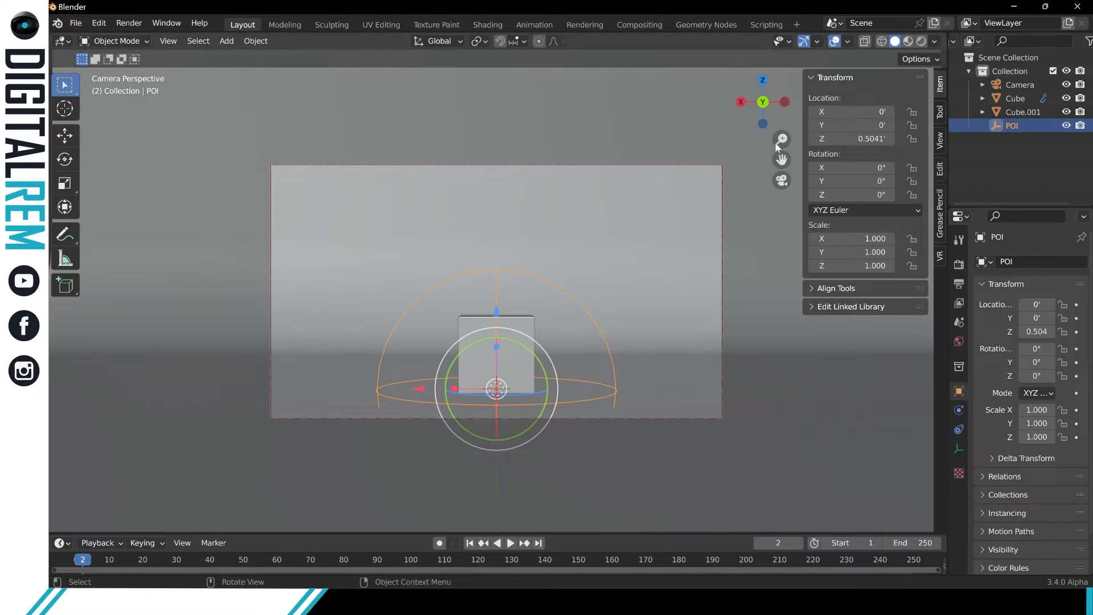
# - Assign the POI empty as the camera's focus object and enable depth of field
pyautogui.click(997, 86)
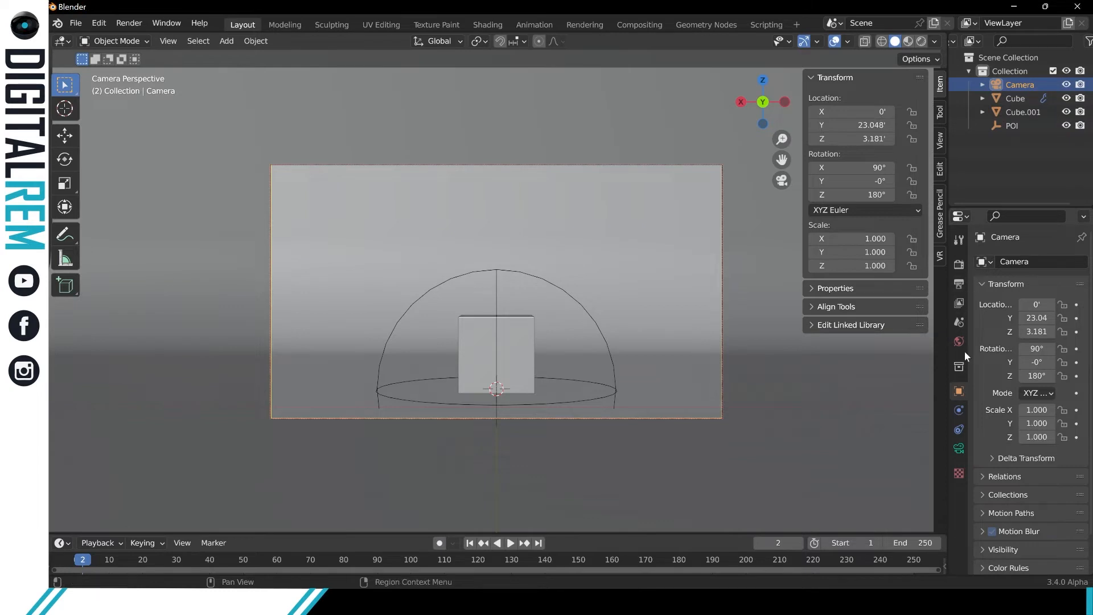
pyautogui.click(959, 448)
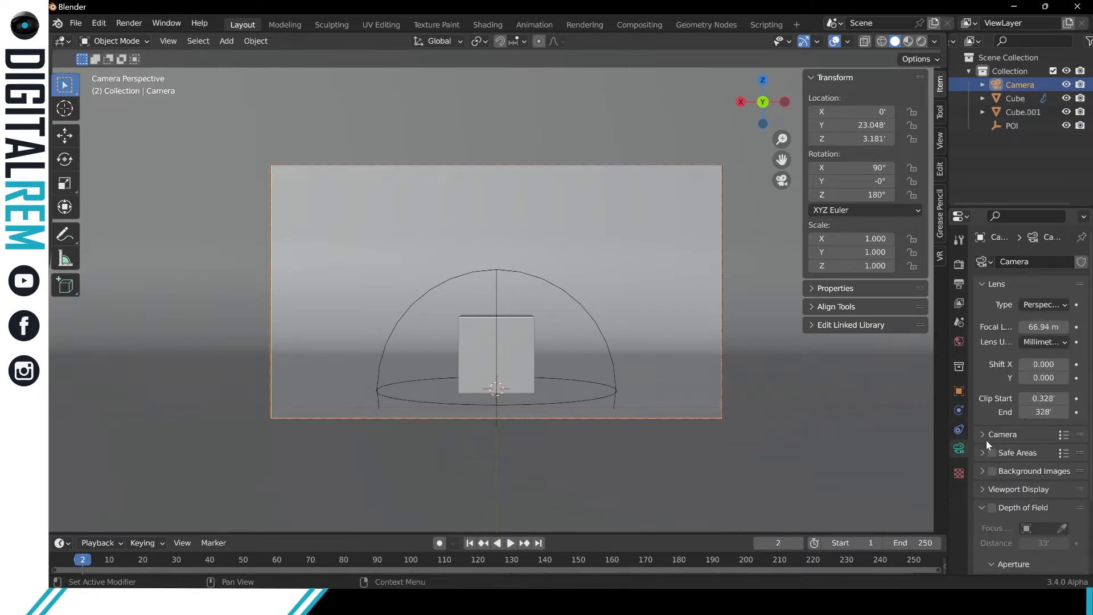
pyautogui.click(1045, 531)
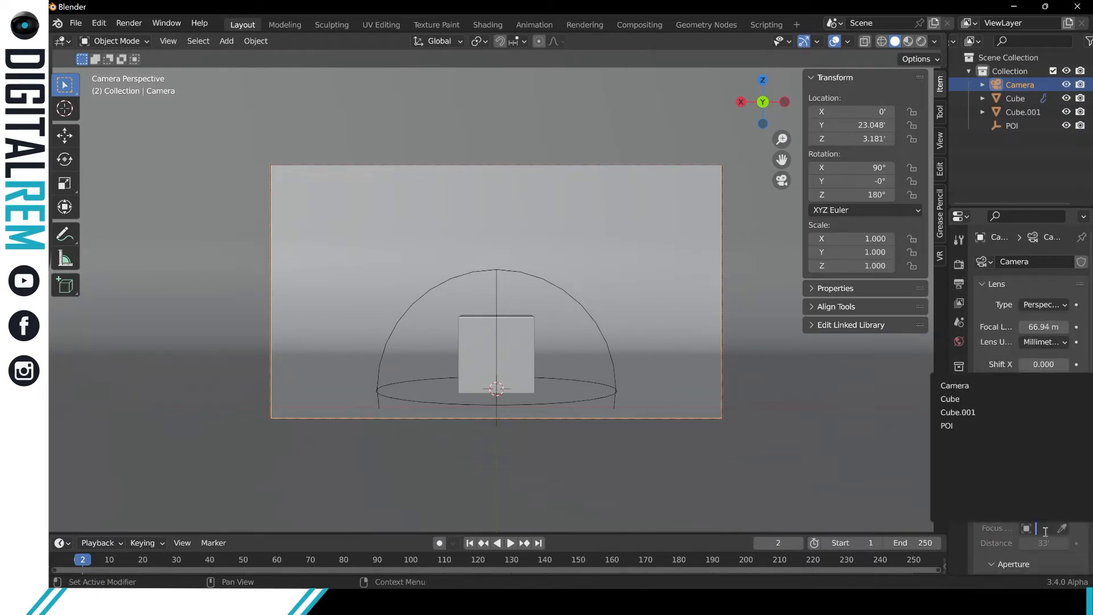
pyautogui.click(950, 426)
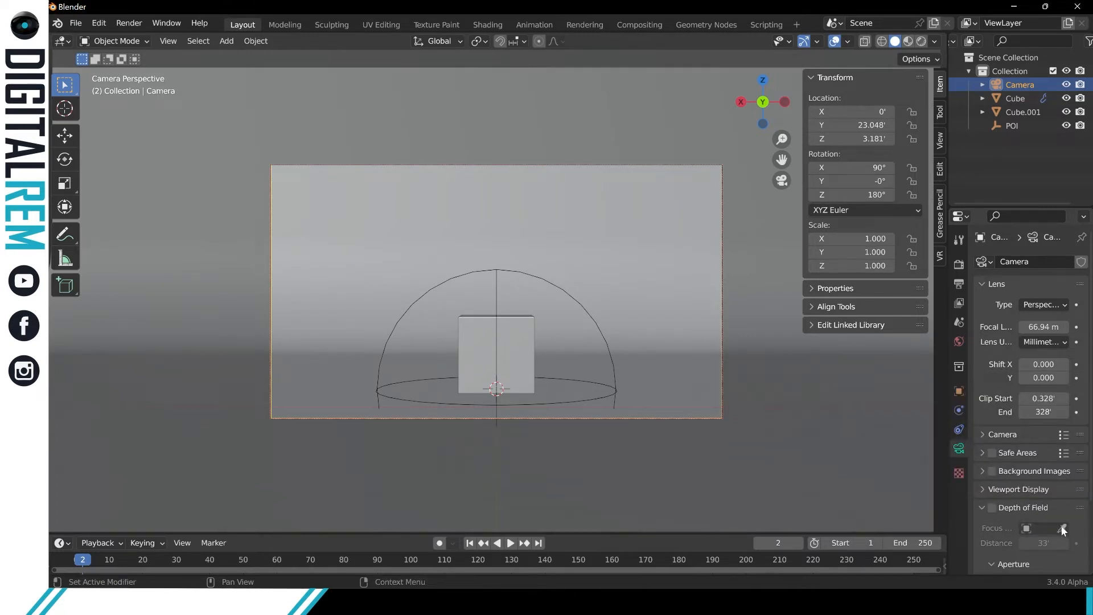
pyautogui.click(1062, 528)
pyautogui.click(1061, 528)
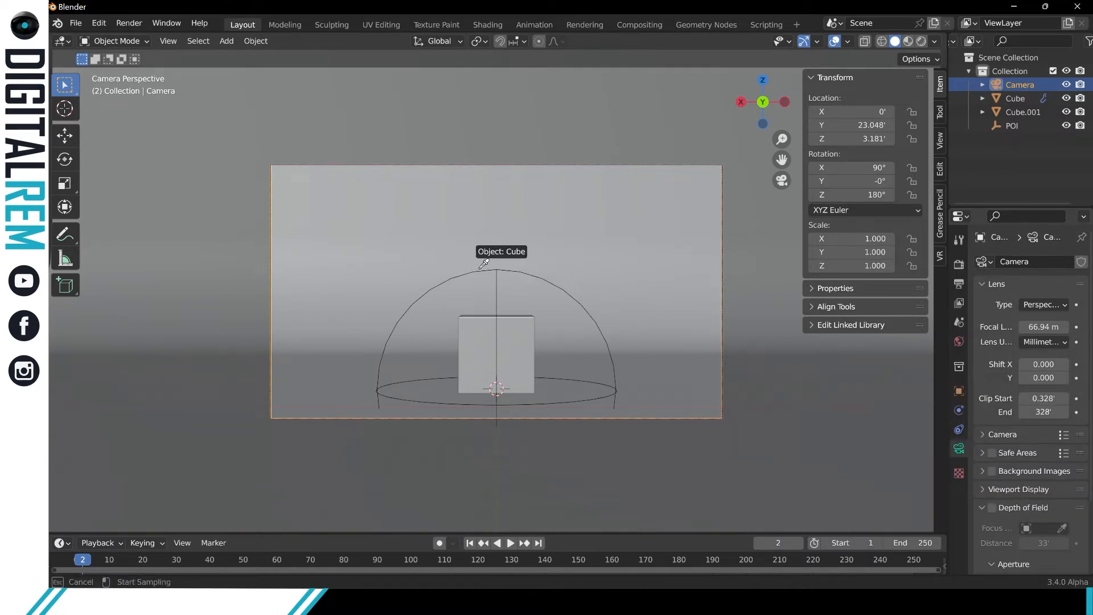
pyautogui.click(481, 269)
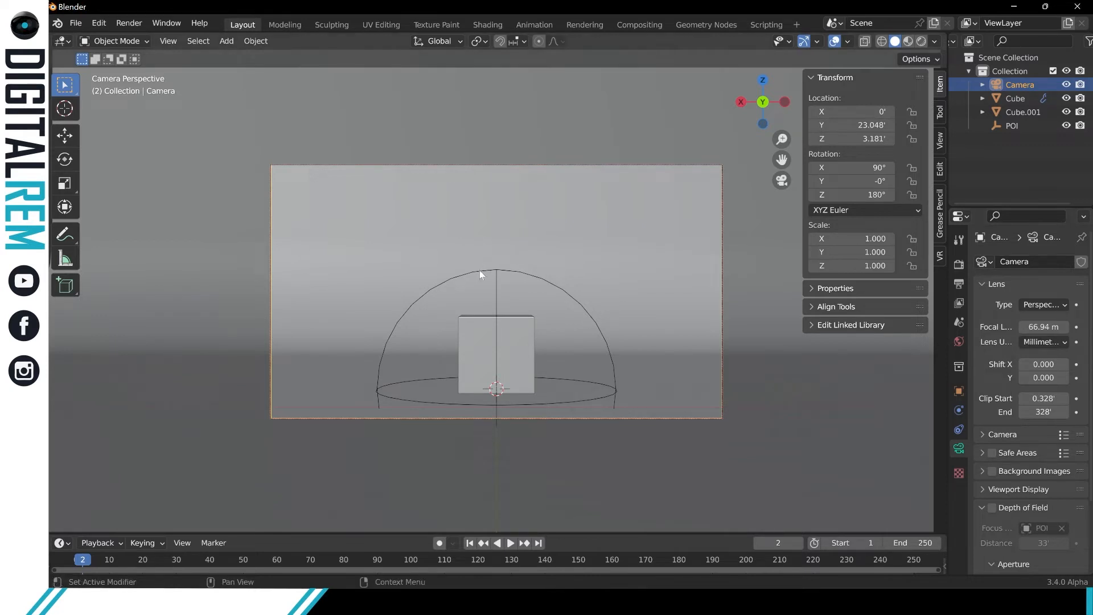
pyautogui.click(993, 508)
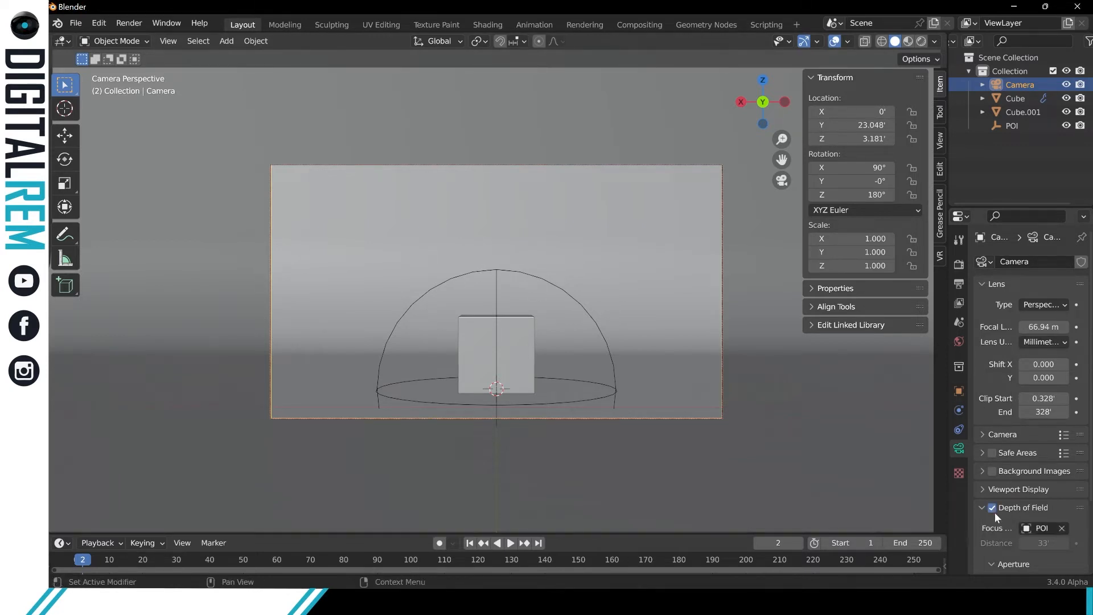
# - Set the camera's focal length to 50 mm
pyautogui.click(1038, 327)
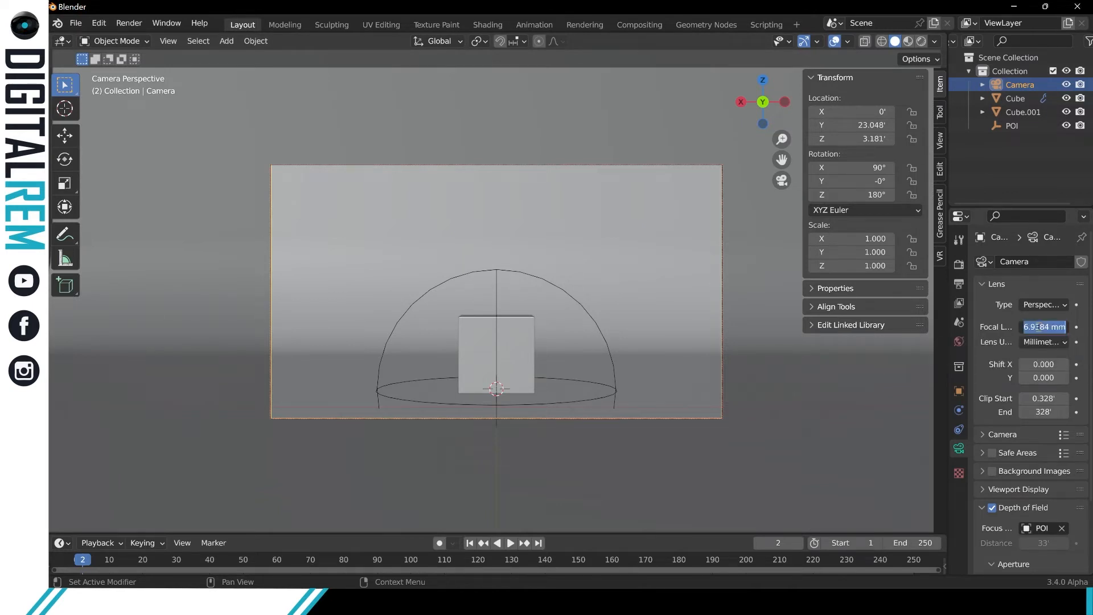
pyautogui.write('50')
pyautogui.press('Return')
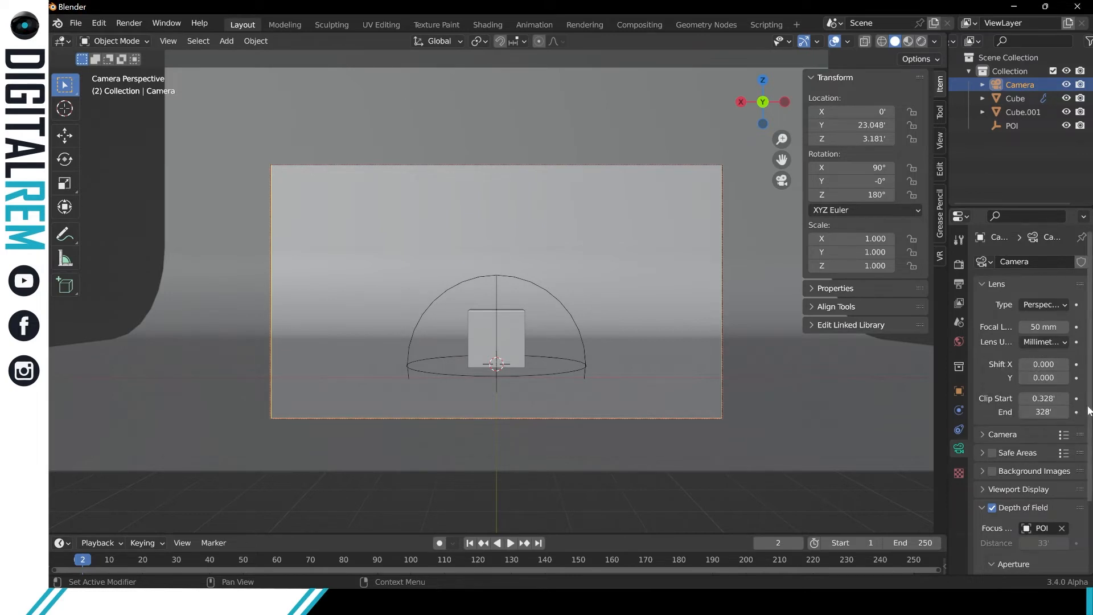
# - Preview the camera's safe area guides in the view and switch them off again
pyautogui.click(1000, 452)
pyautogui.click(994, 453)
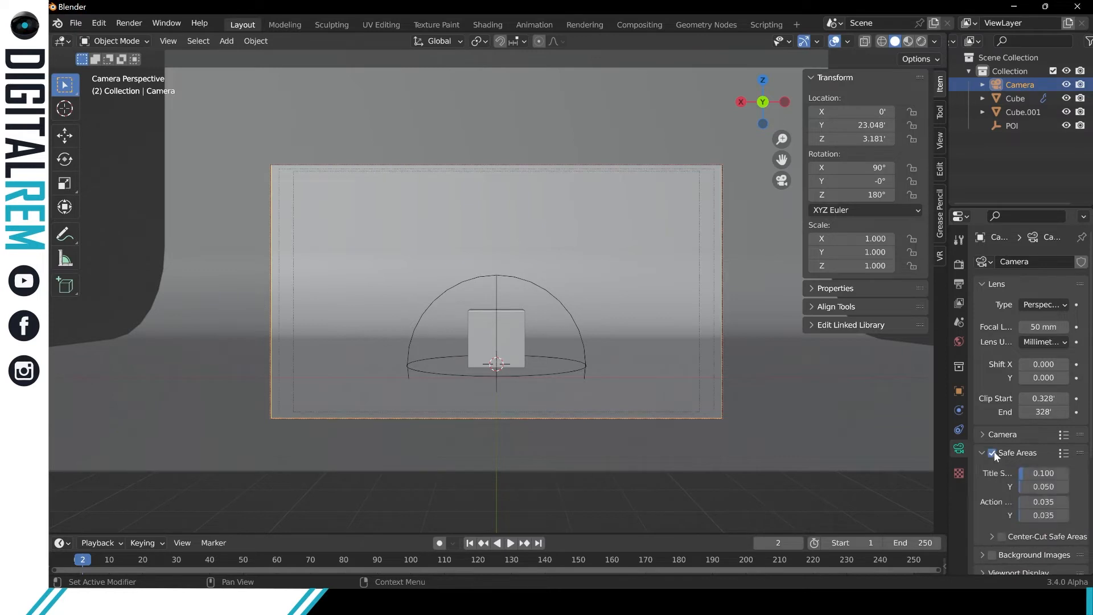
pyautogui.click(993, 452)
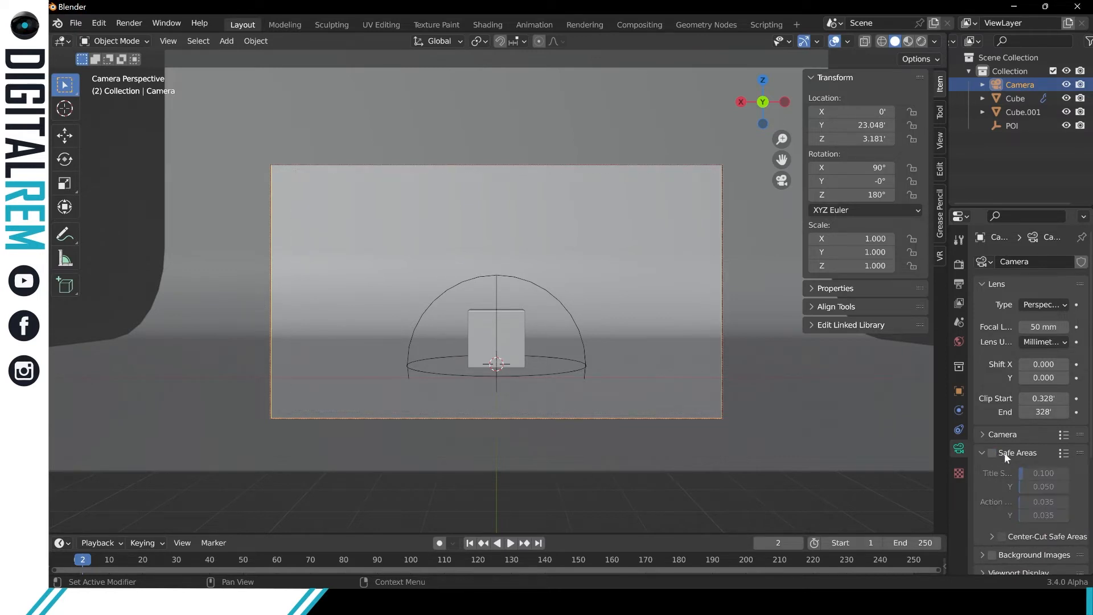
# - Set the camera's sensor size to 50 mm
pyautogui.scroll(-1, 1005, 453)
pyautogui.click(982, 423)
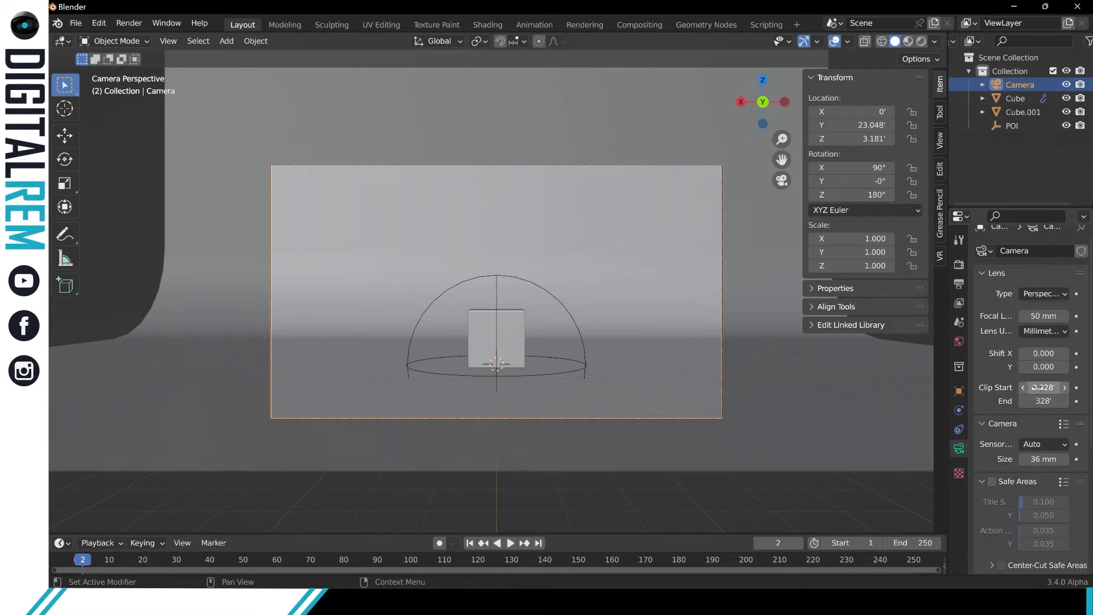
pyautogui.click(1040, 461)
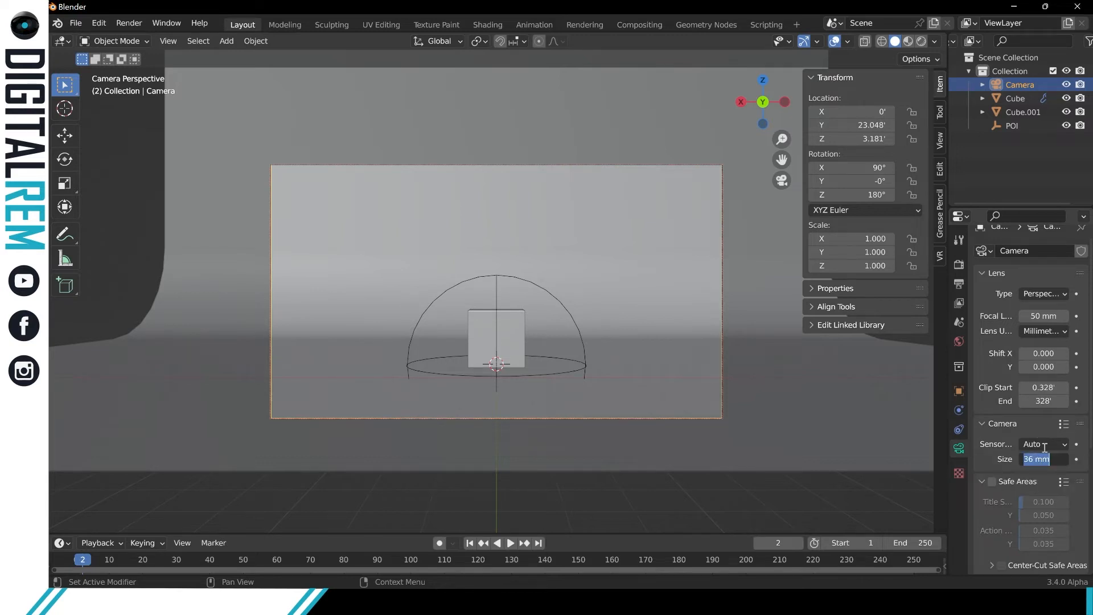
pyautogui.write('50')
pyautogui.press('Return')
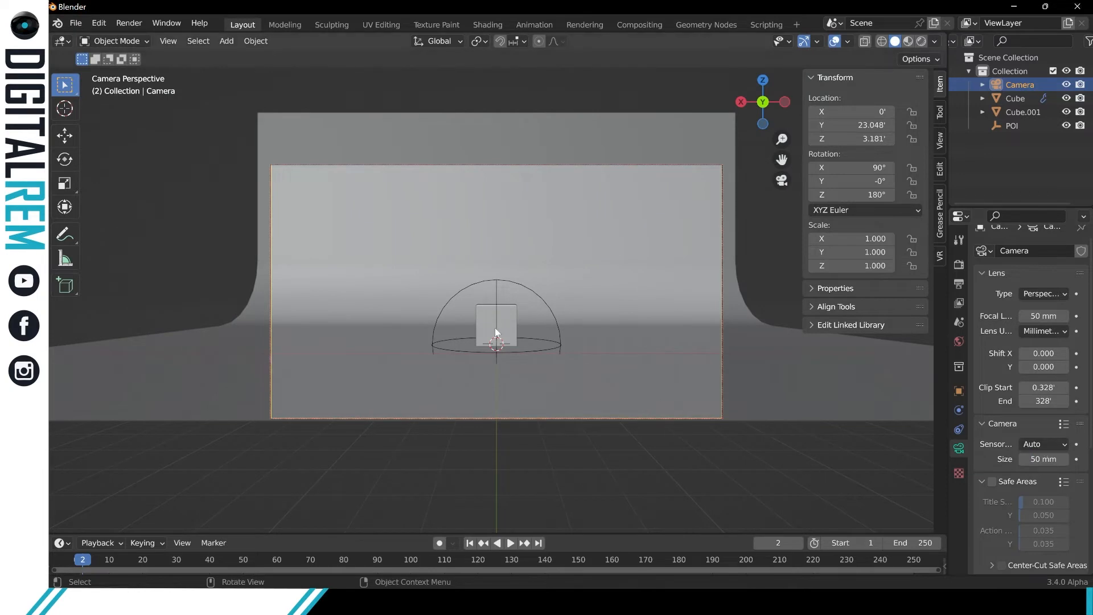
# - Move the camera closer to the cube, to about 13.76' in Y and 2.88' in Z
pyautogui.scroll(2, 495, 333)
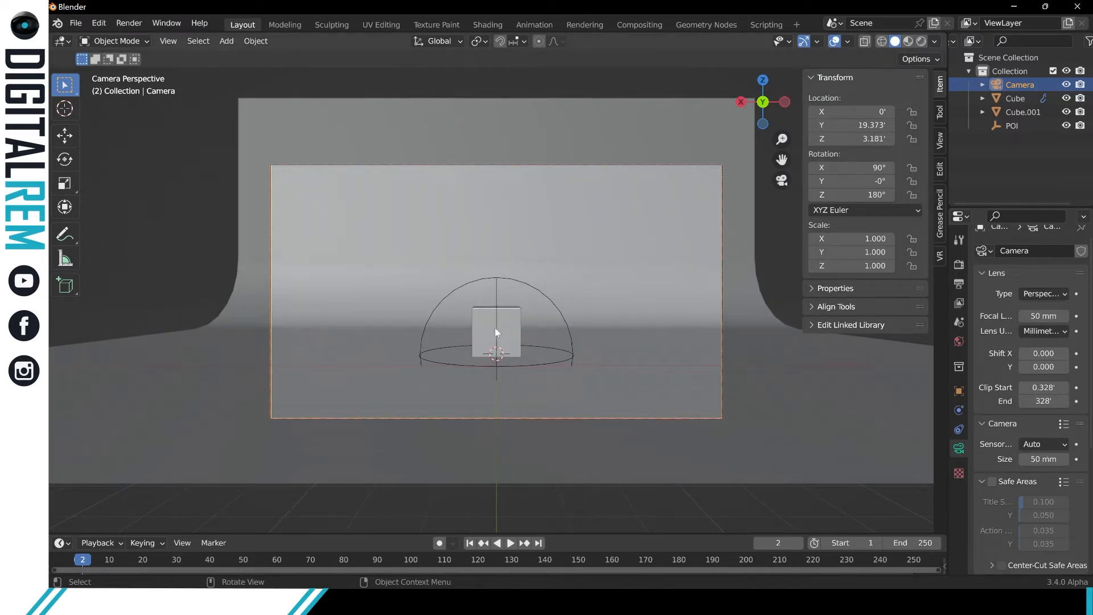
pyautogui.scroll(2, 496, 329)
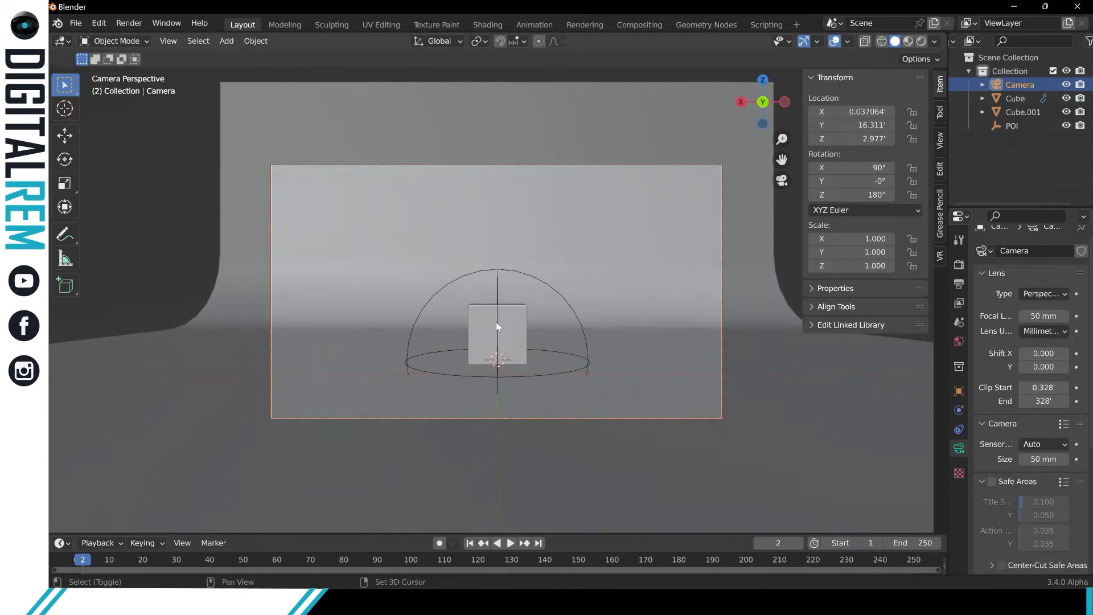
pyautogui.scroll(1, 497, 325)
pyautogui.scroll(1, 497, 322)
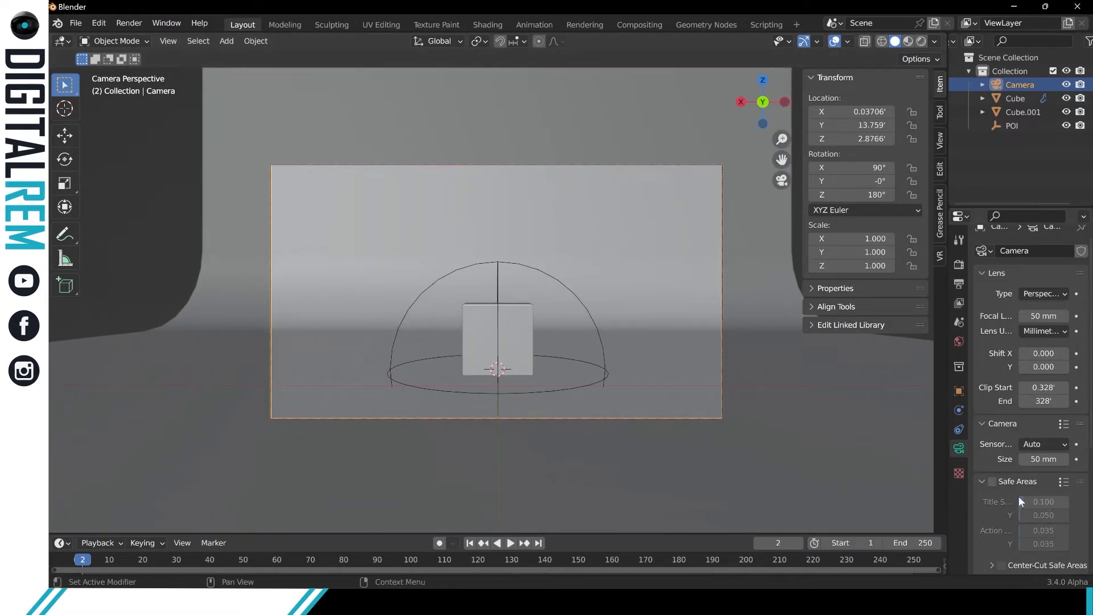
# - Enable the camera's safe areas together with the center-cut safe areas and show the center-cut margin settings
pyautogui.scroll(-2, 1002, 516)
pyautogui.scroll(-1, 998, 529)
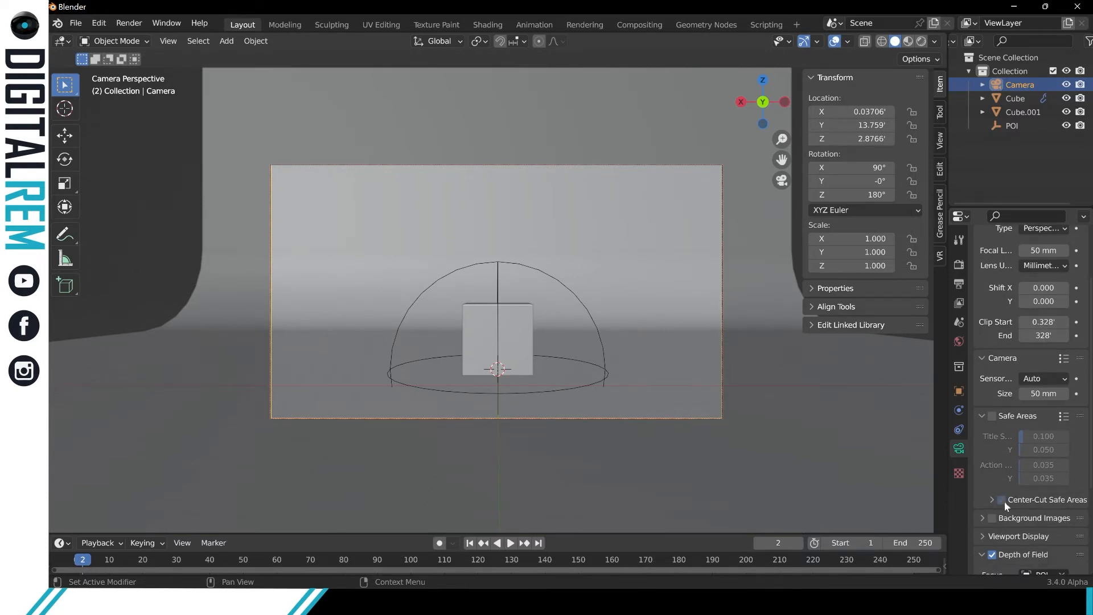
pyautogui.click(993, 416)
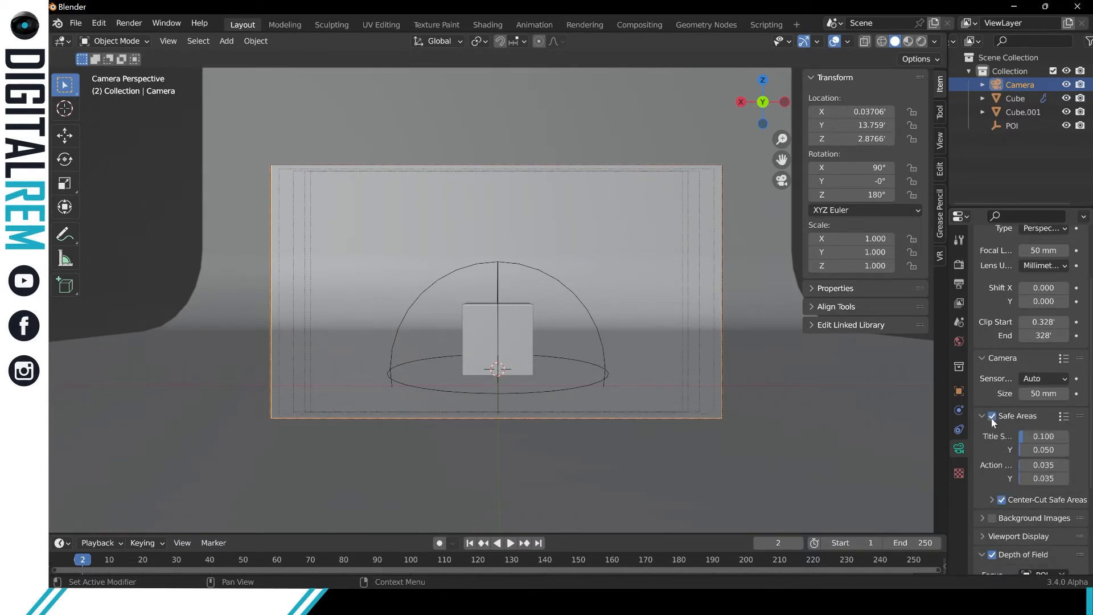
pyautogui.click(991, 500)
pyautogui.scroll(-2, 1003, 502)
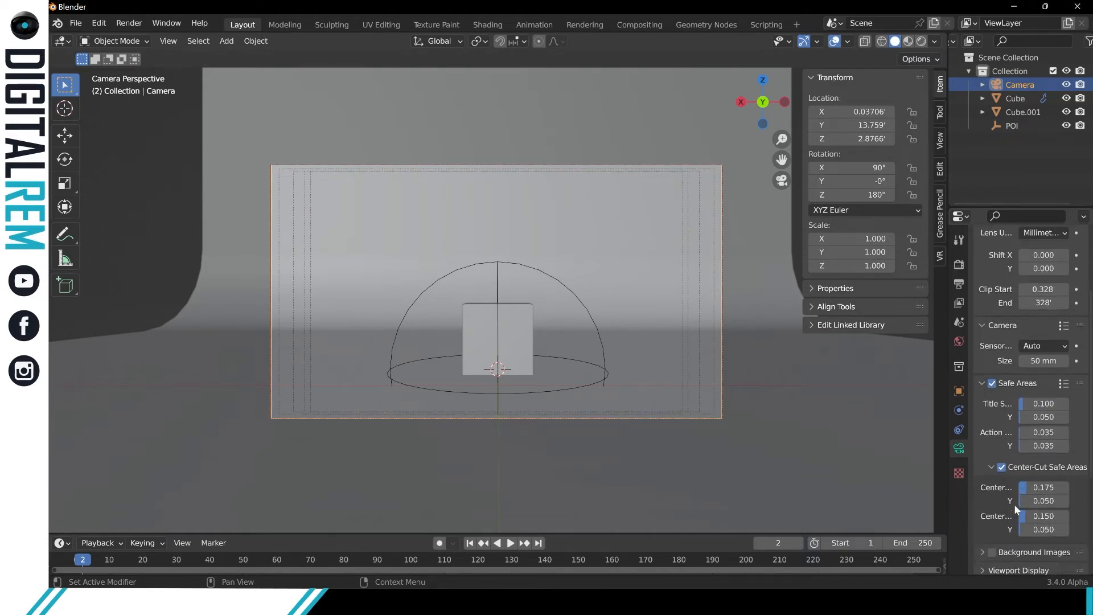
# - Set the first pair of center-cut safe area margins to X 0.5 and Y 0
pyautogui.moveTo(1025, 488); pyautogui.dragTo(1042, 487)
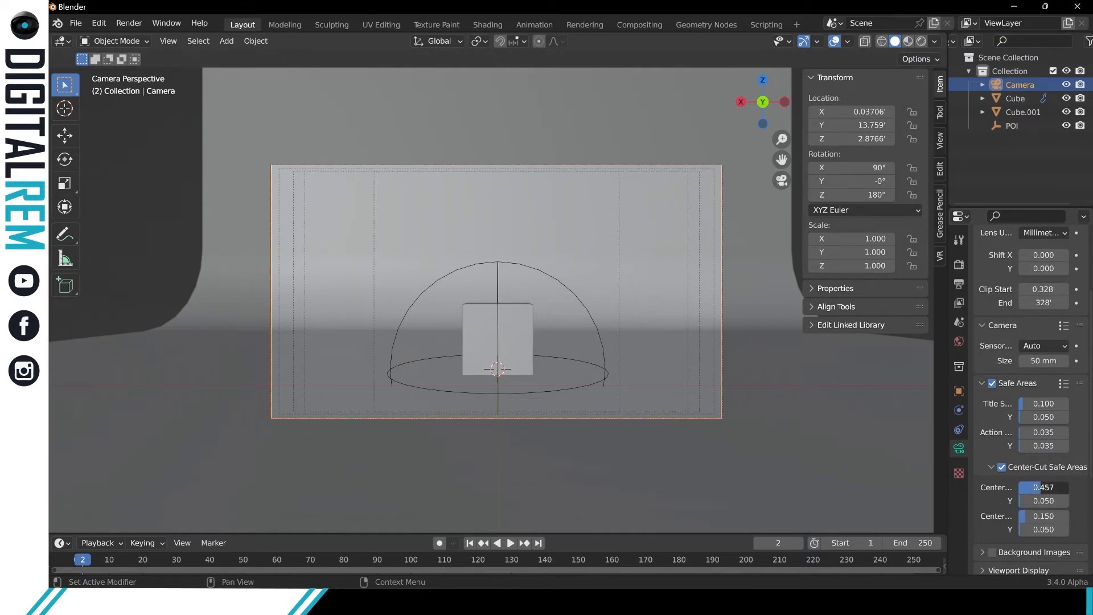
pyautogui.click(1042, 488)
pyautogui.write('0.5')
pyautogui.press('Return')
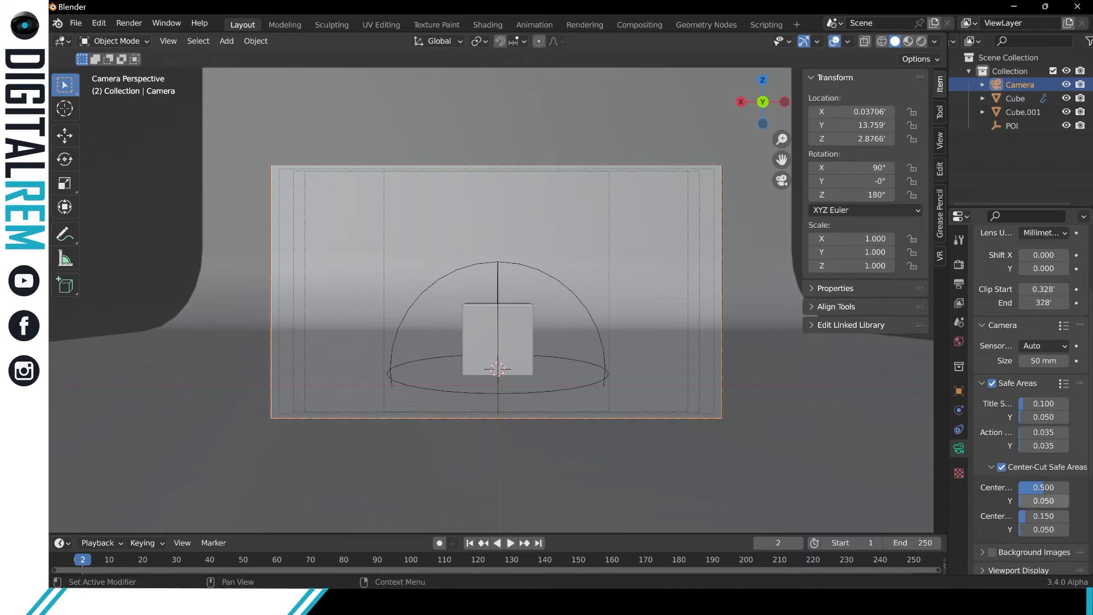
pyautogui.click(1042, 501)
pyautogui.write('0')
pyautogui.press('Return')
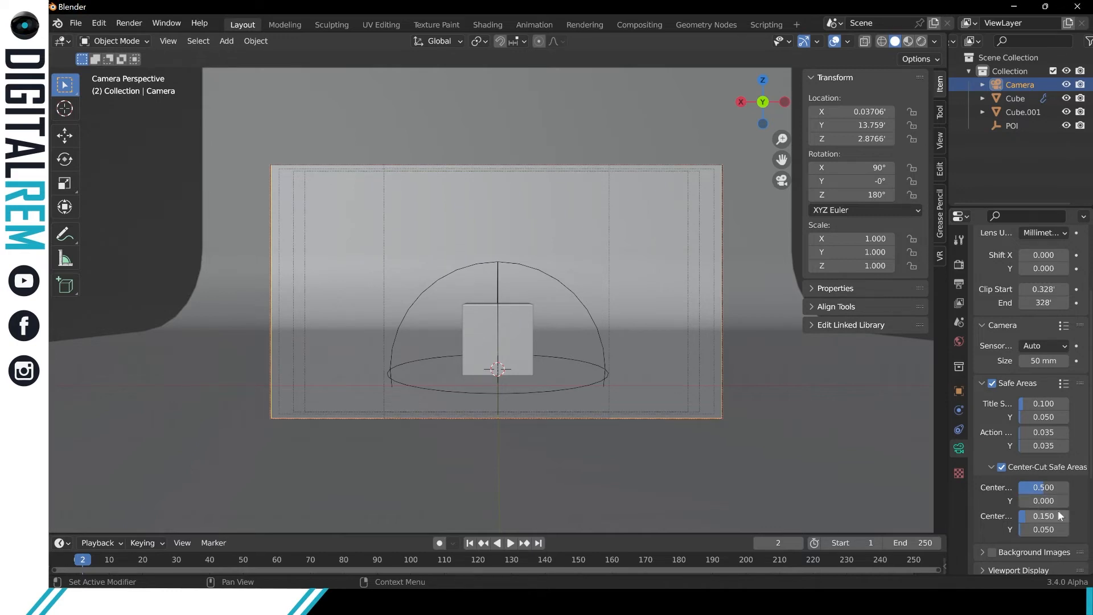
# - Reduce the second center-cut X margin to about 0.097, and compare the view with the safe areas off and on
pyautogui.moveTo(1051, 520); pyautogui.dragTo(1059, 520)
pyautogui.moveTo(1059, 520); pyautogui.dragTo(1038, 520)
pyautogui.click(992, 383)
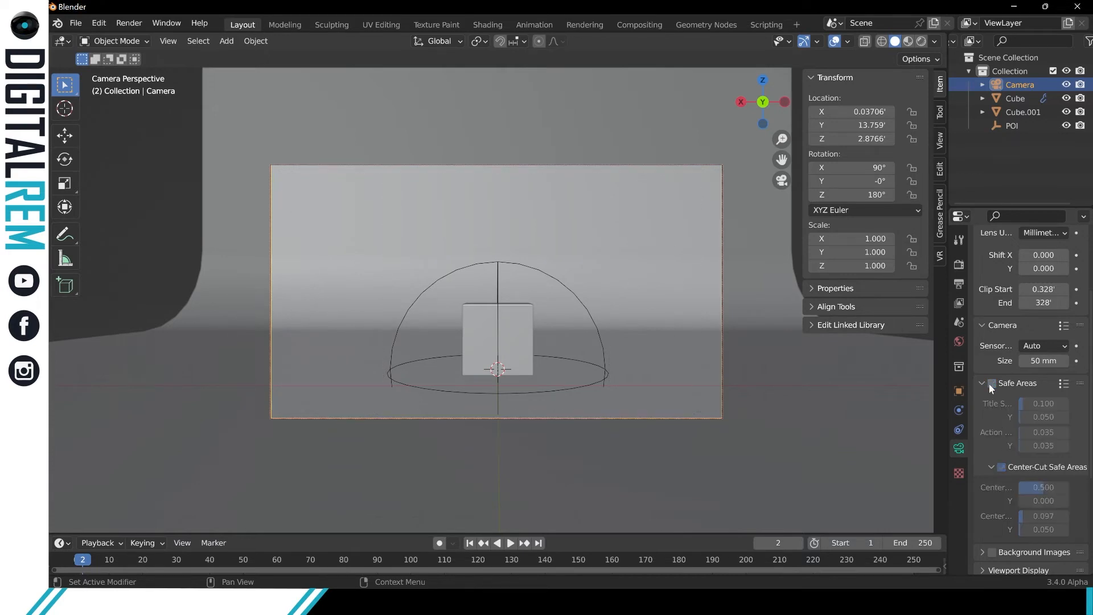
pyautogui.click(992, 384)
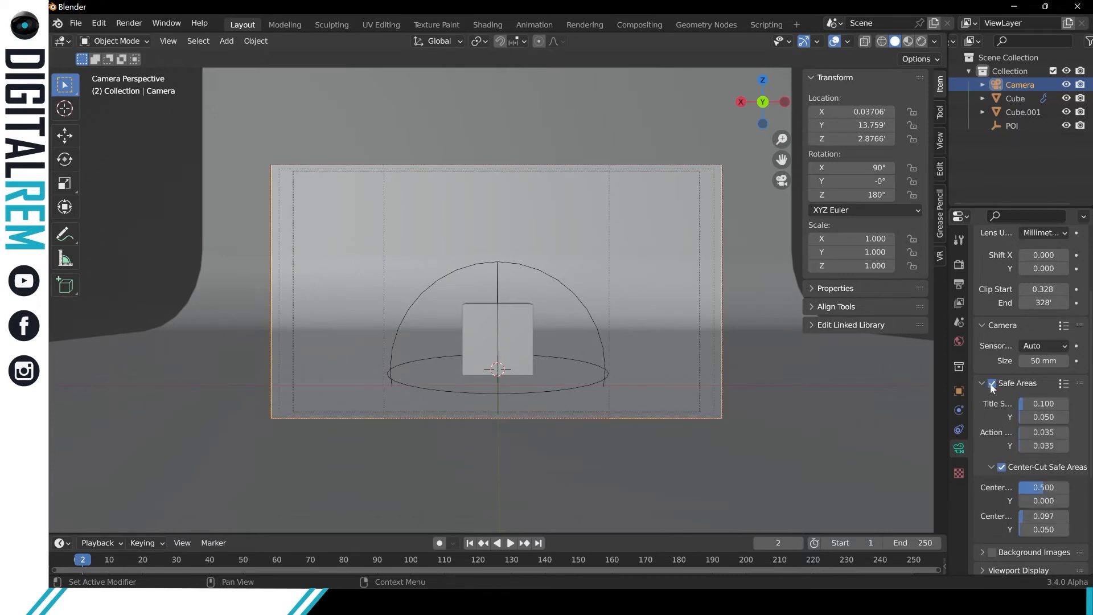
# - Disable the center-cut safe areas and set the title safe X margin to 0.5
pyautogui.click(1001, 466)
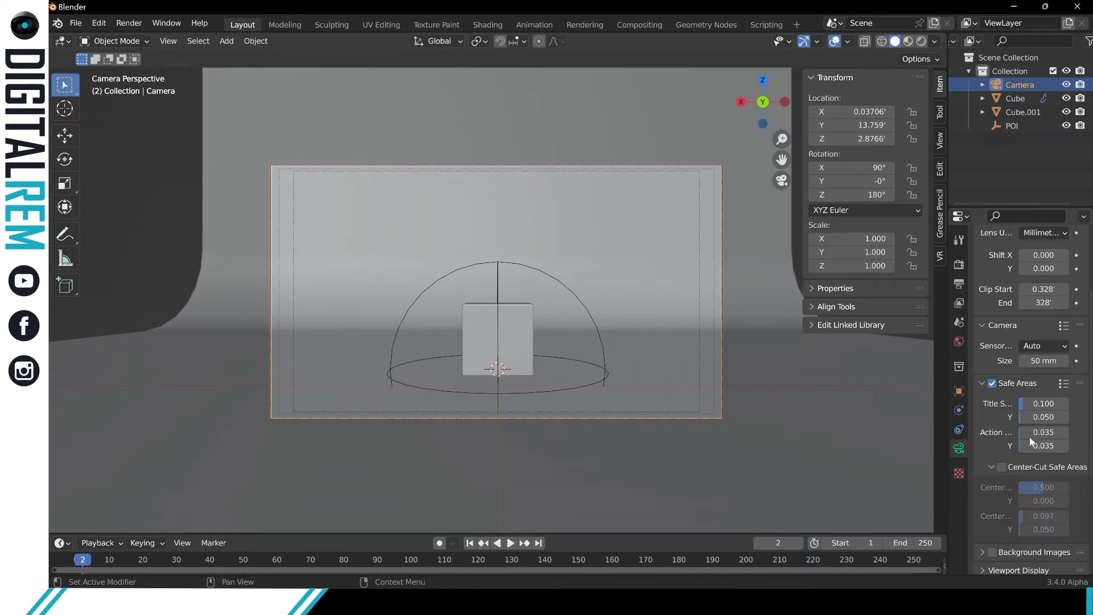
pyautogui.click(1044, 405)
pyautogui.write('0.5')
pyautogui.press('Return')
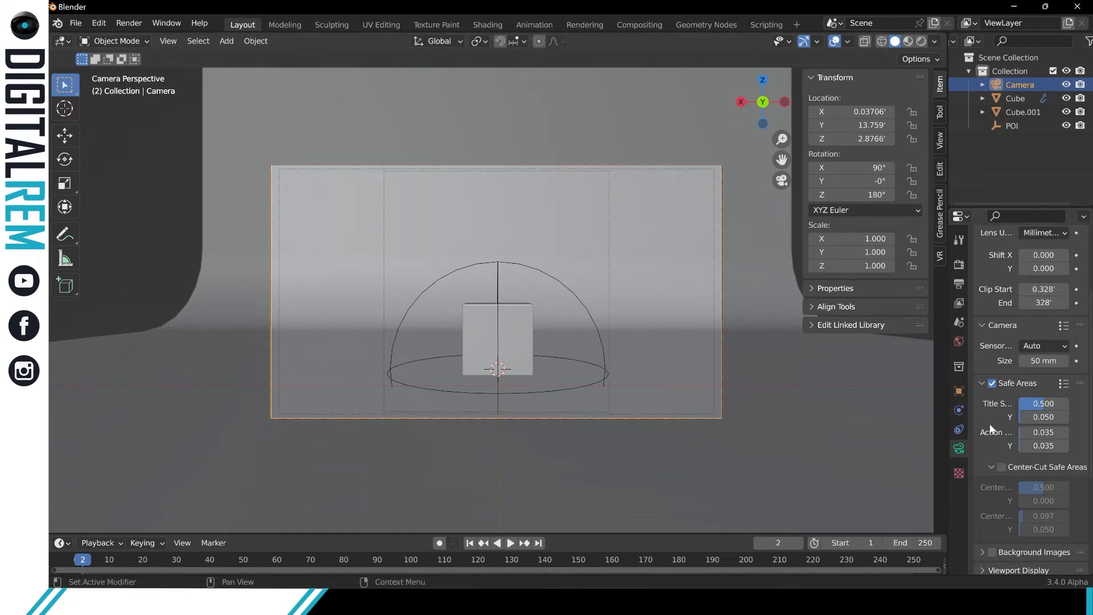
# - Review the camera's background image, depth of field, lens and sensor fit settings, collapsing the sections that are finished
pyautogui.click(983, 384)
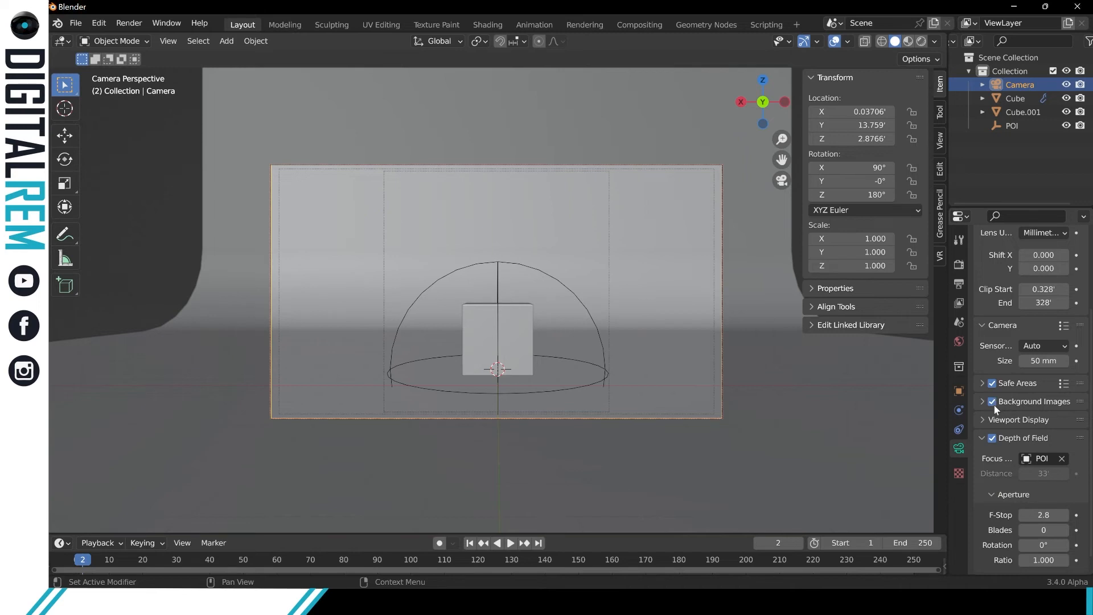
pyautogui.click(982, 402)
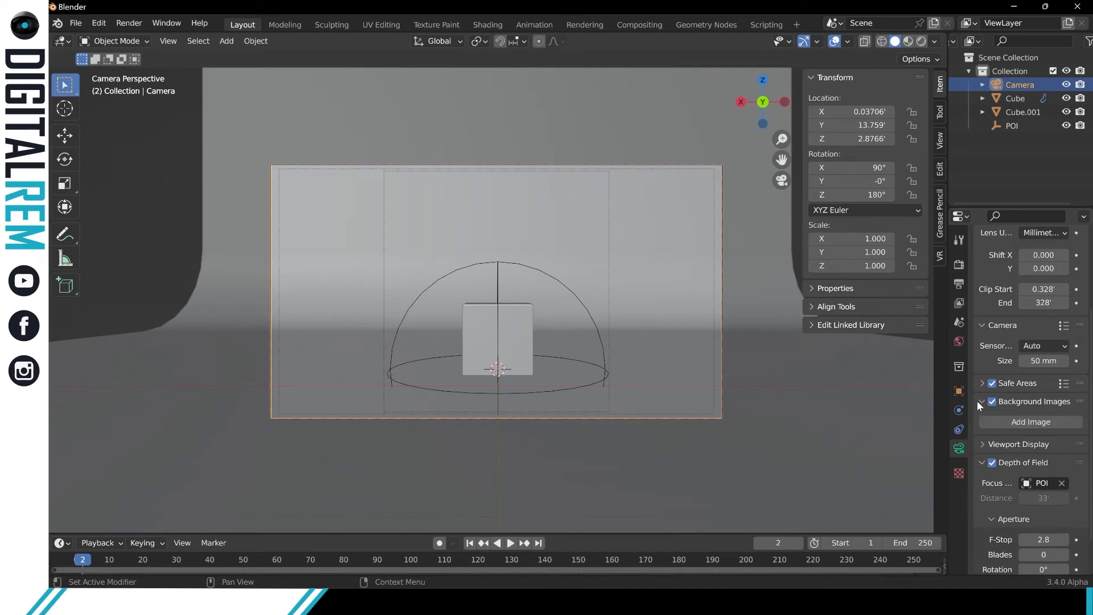
pyautogui.click(982, 401)
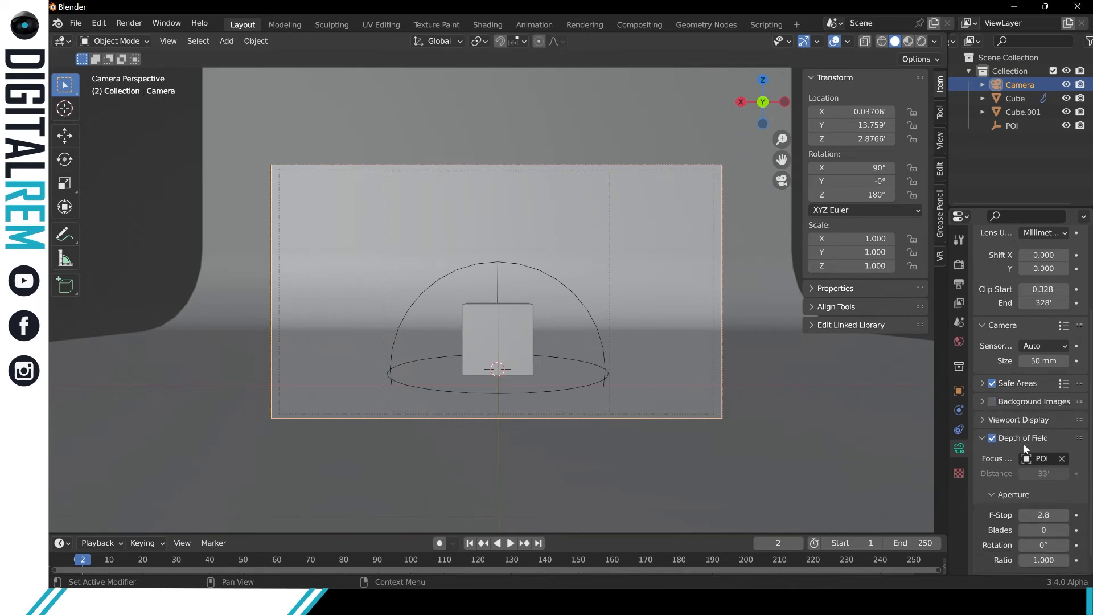
pyautogui.scroll(-1, 997, 471)
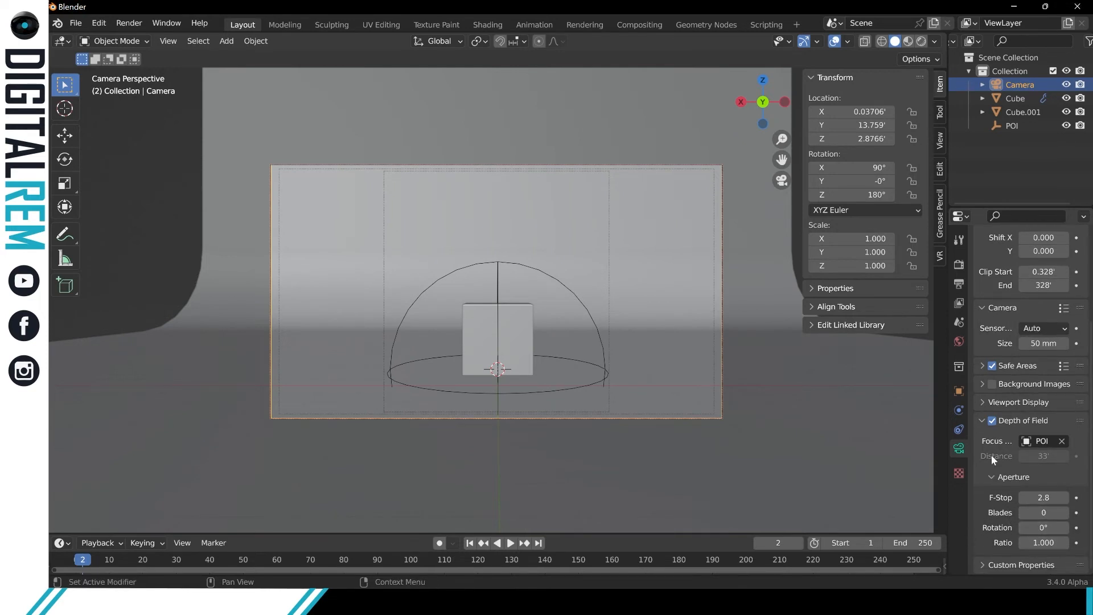
pyautogui.scroll(3, 979, 397)
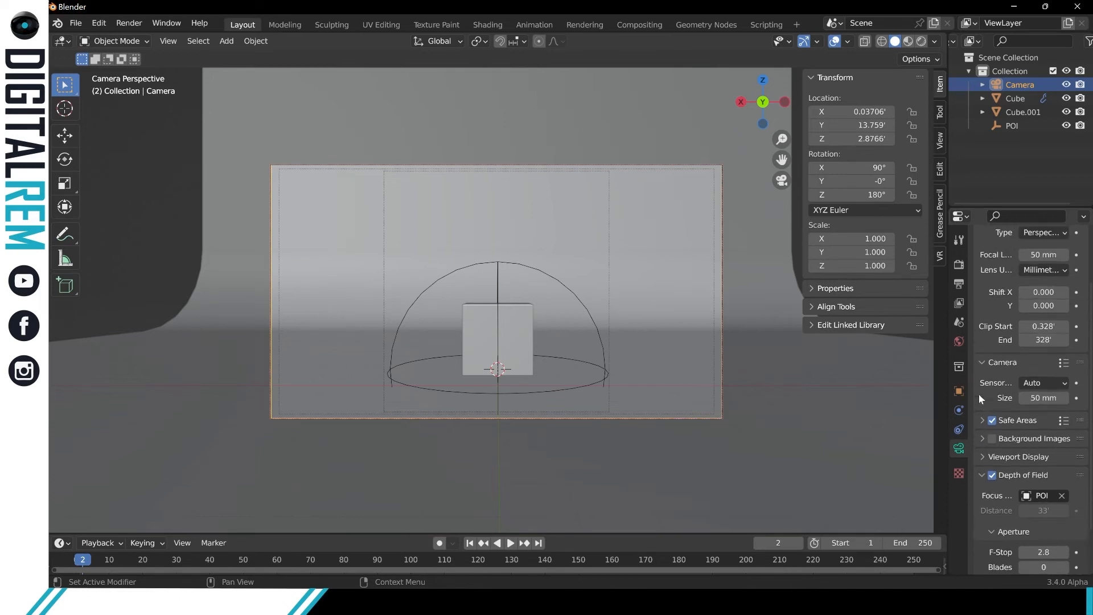
pyautogui.scroll(2, 979, 394)
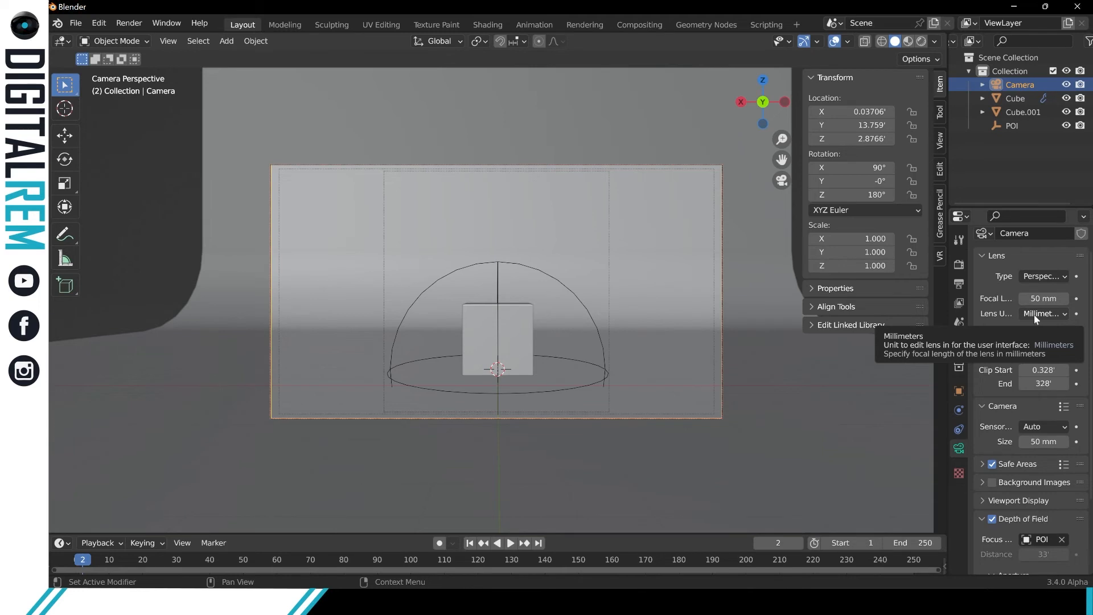
pyautogui.click(1044, 428)
pyautogui.click(1044, 430)
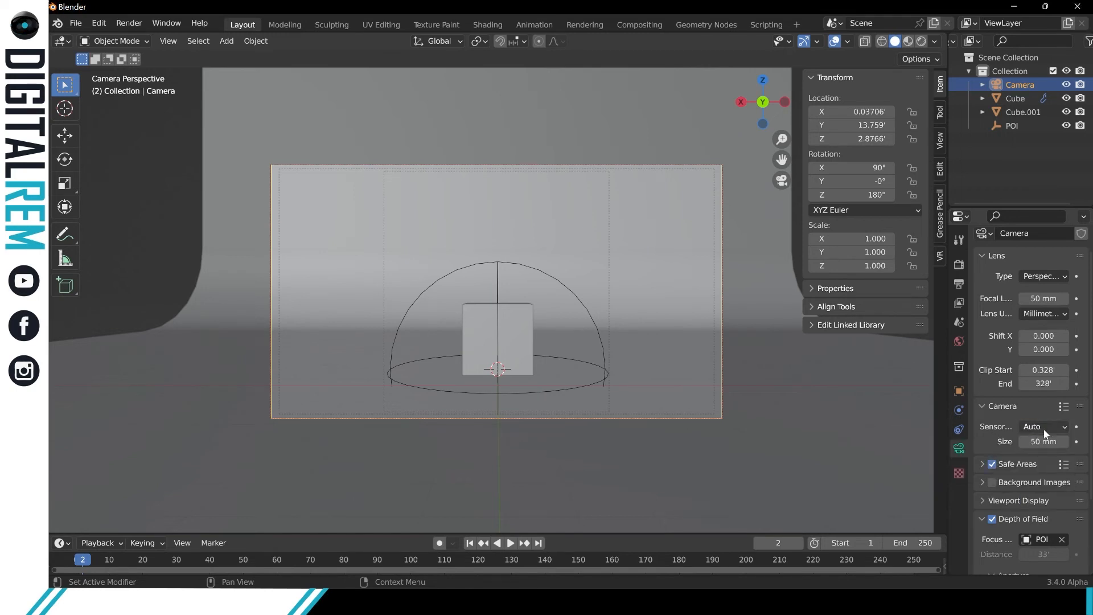
pyautogui.click(981, 257)
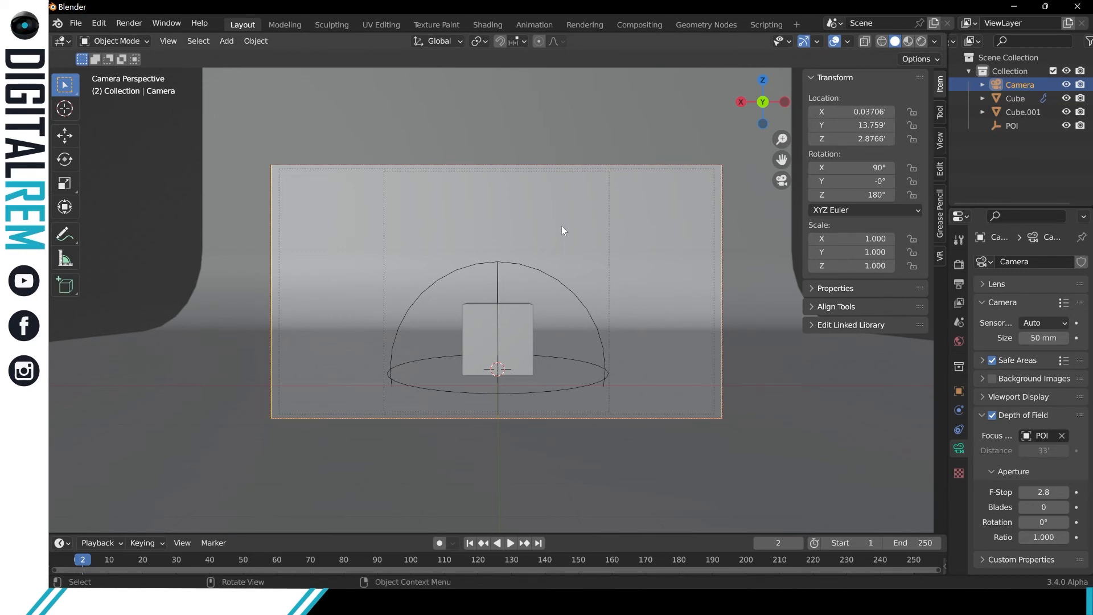
pyautogui.click(522, 339)
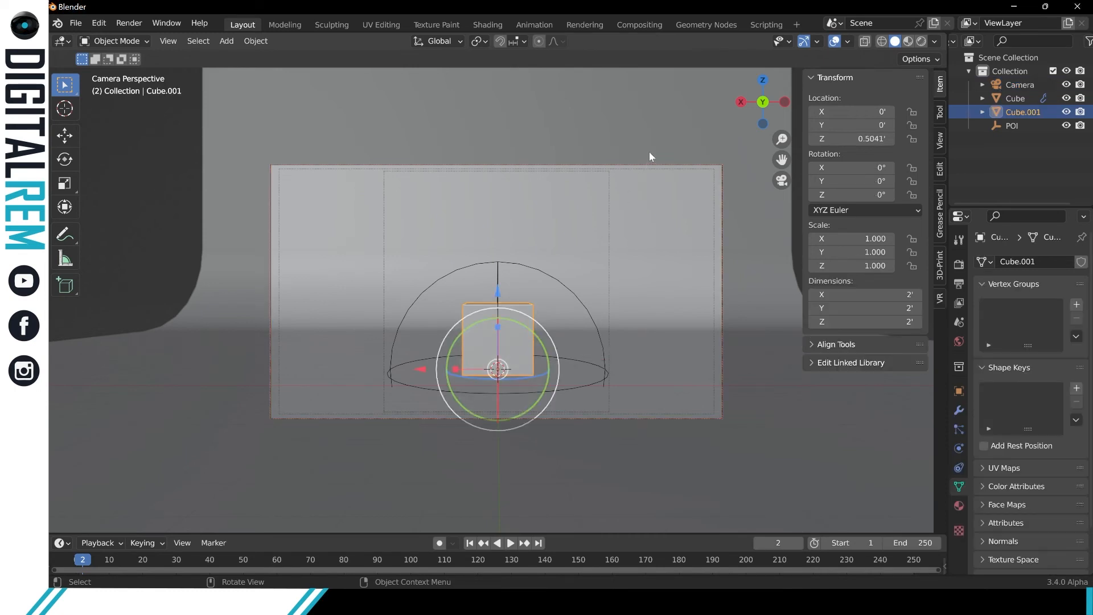
pyautogui.click(155, 217)
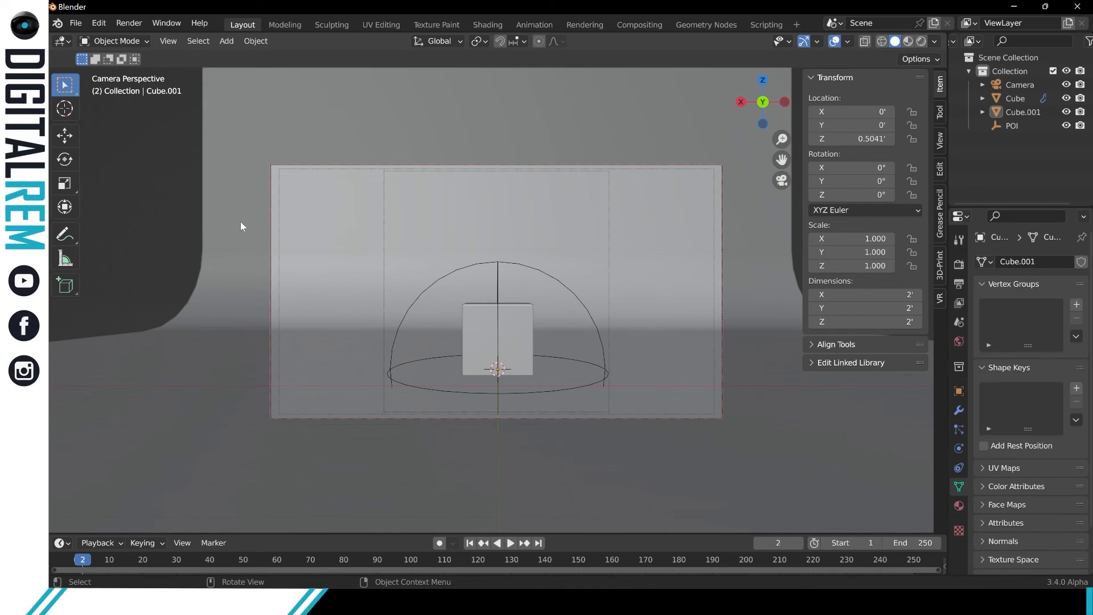
pyautogui.moveTo(241, 221); pyautogui.dragTo(432, 227, button='middle')
pyautogui.scroll(-3, 466, 313)
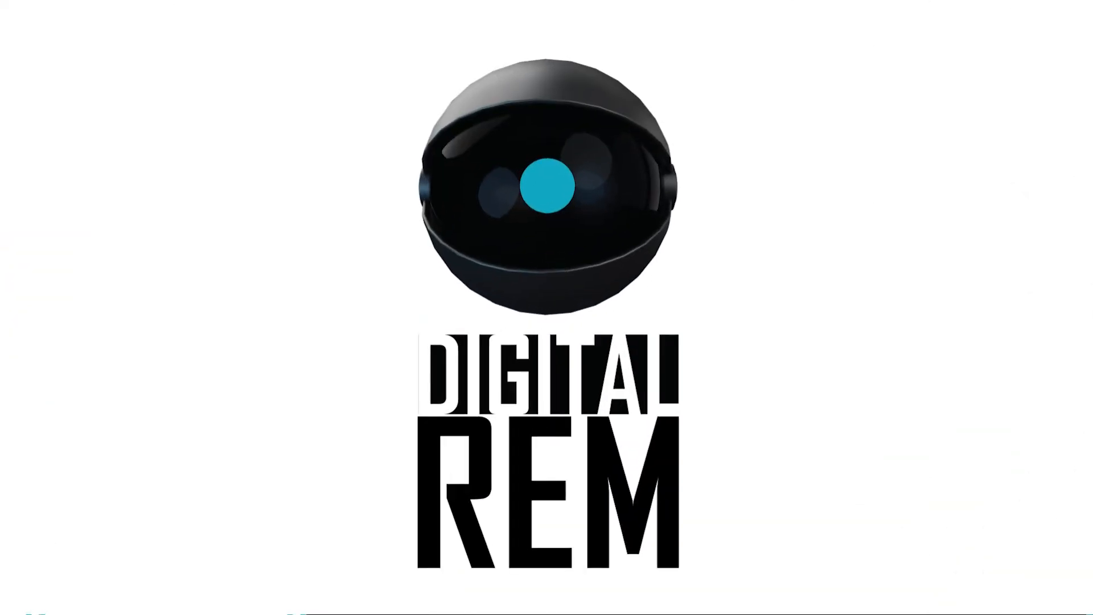